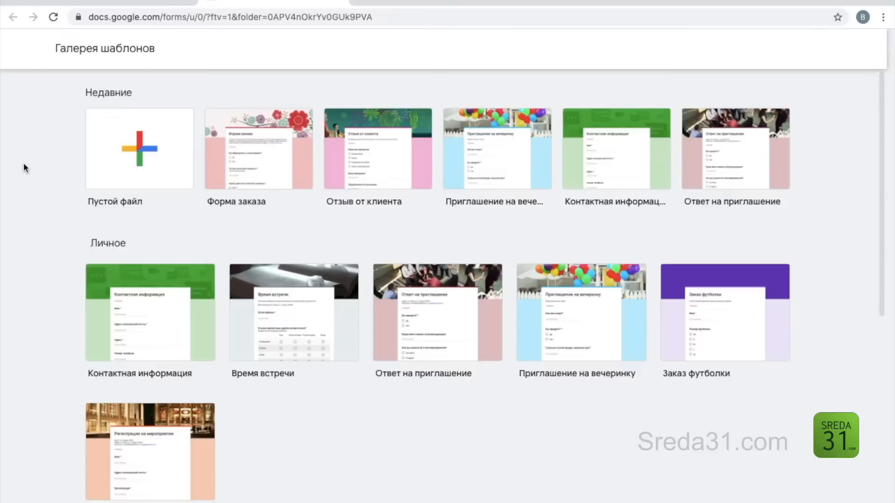
# Create a form from the "Форма заказа" template in the "Работа" section of the template gallery and look over its questions
pyautogui.scroll(-4, 24, 166)
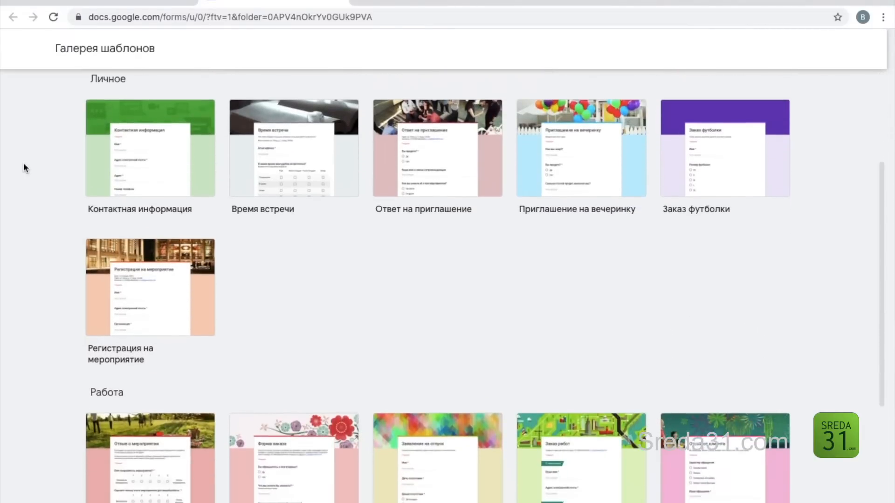
pyautogui.scroll(-2, 25, 167)
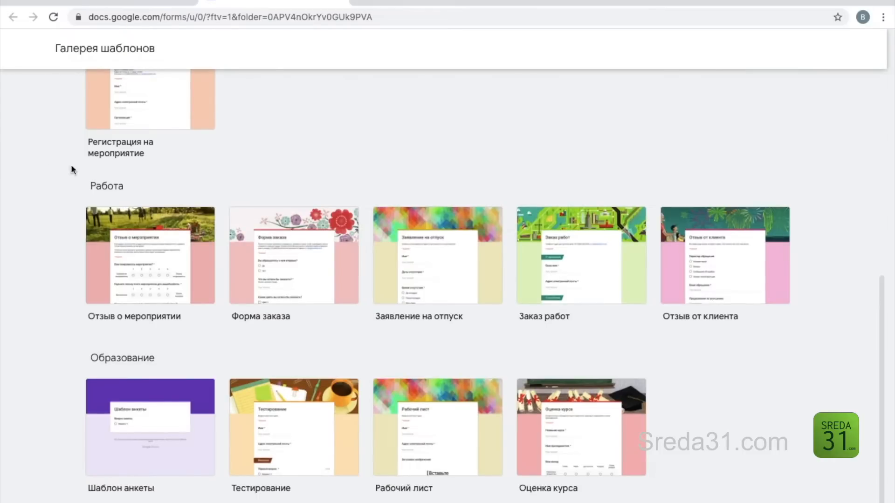
pyautogui.click(274, 240)
pyautogui.scroll(-4, 91, 180)
pyautogui.scroll(-4, 90, 180)
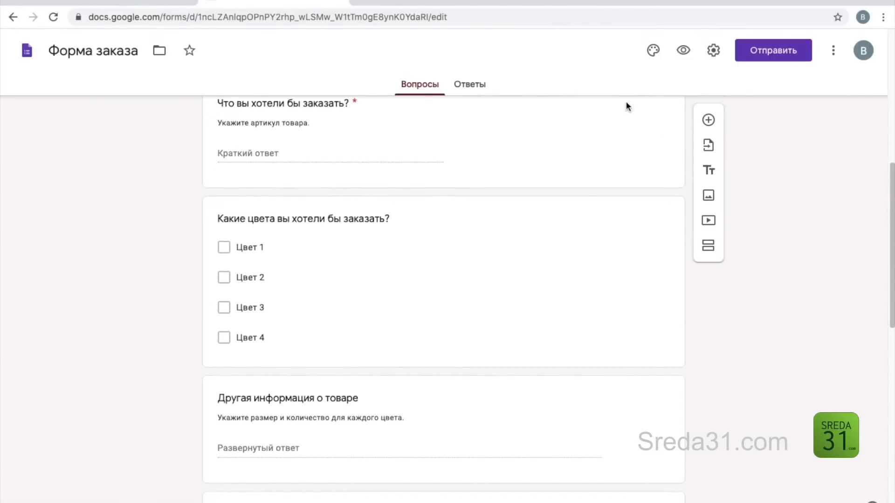
# Preview the order form as a respondent and look through its questions down to the contact information section
pyautogui.click(684, 54)
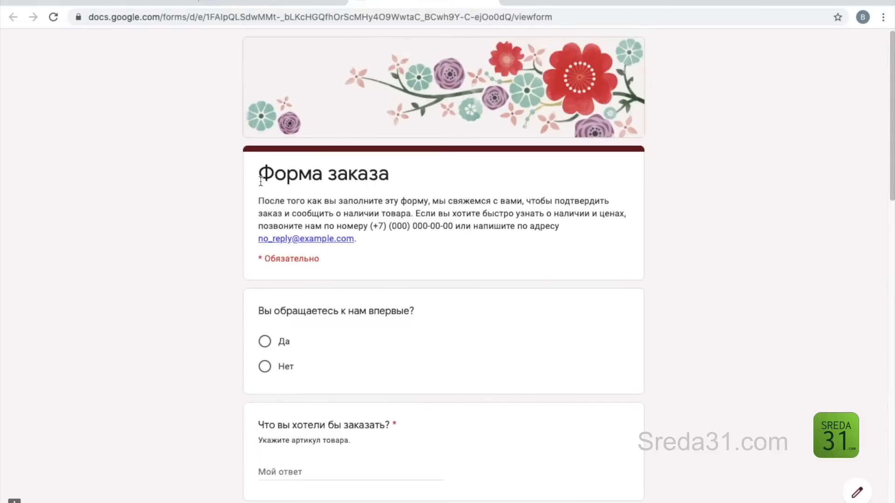
pyautogui.scroll(-3, 166, 202)
pyautogui.scroll(-5, 166, 202)
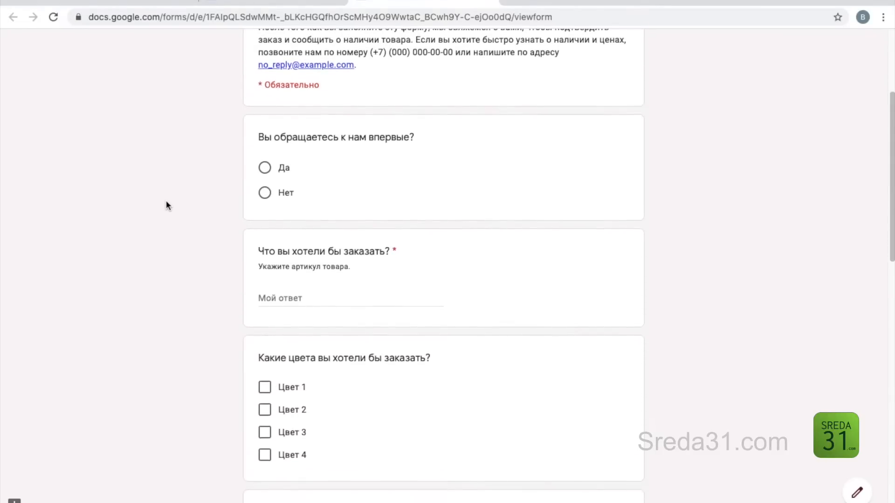
pyautogui.scroll(-5, 166, 201)
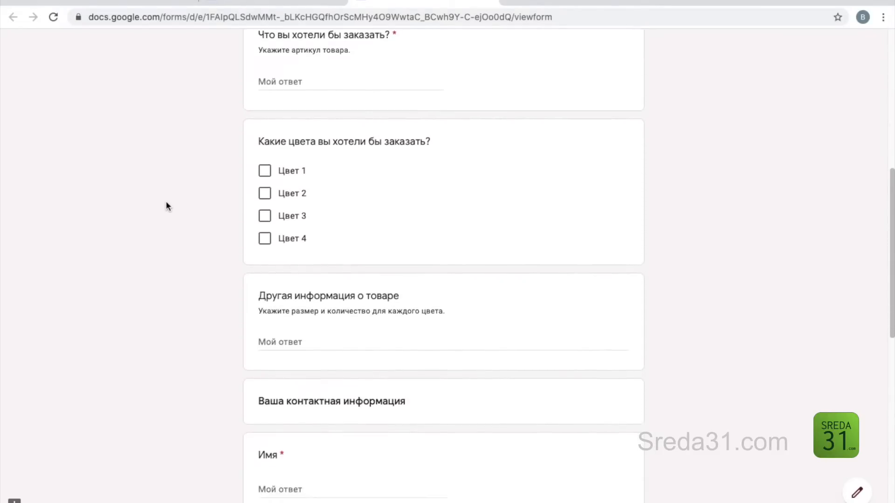
pyautogui.scroll(-4, 167, 206)
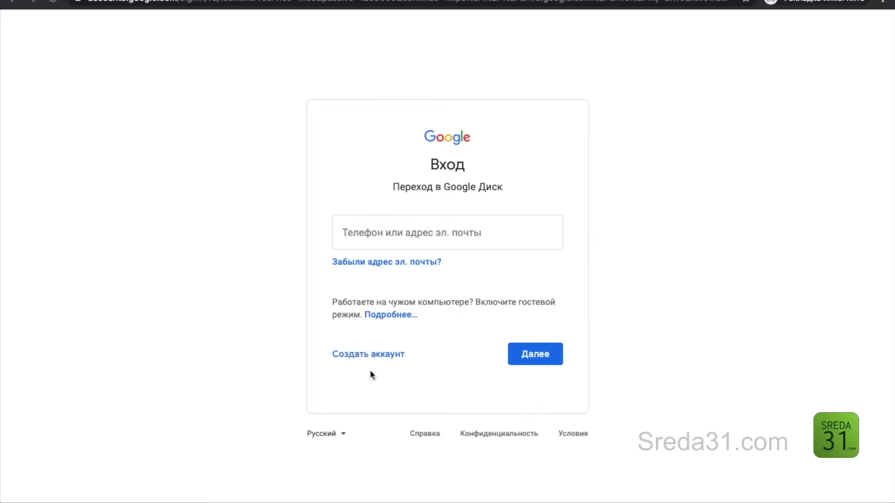
# Start creating a Google account for personal use ("Для себя") and activate the username field
pyautogui.click(360, 354)
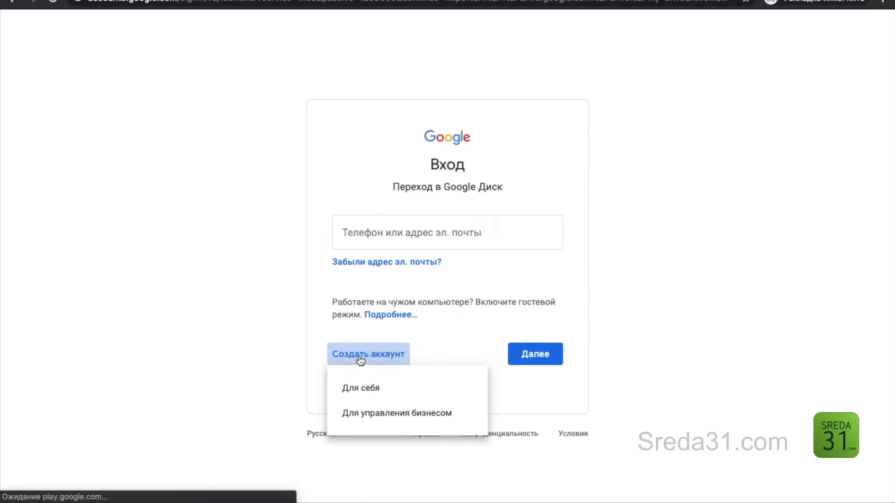
pyautogui.click(361, 393)
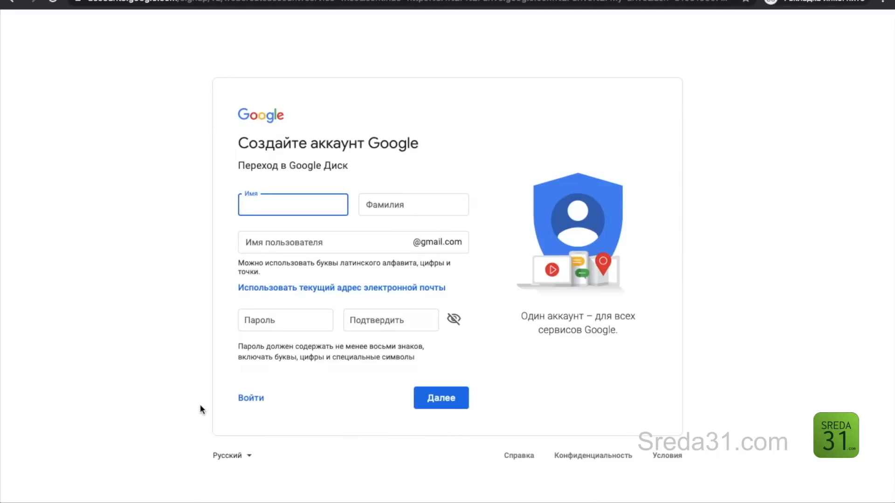
pyautogui.click(304, 243)
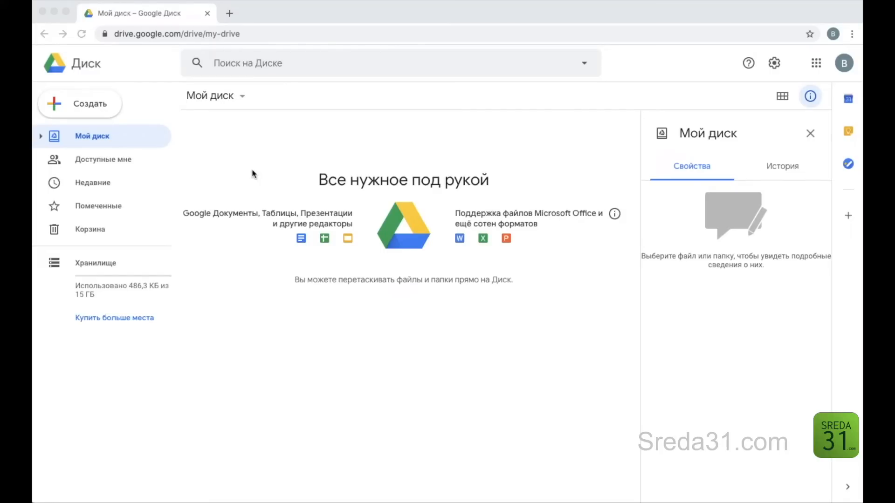
pyautogui.click(78, 108)
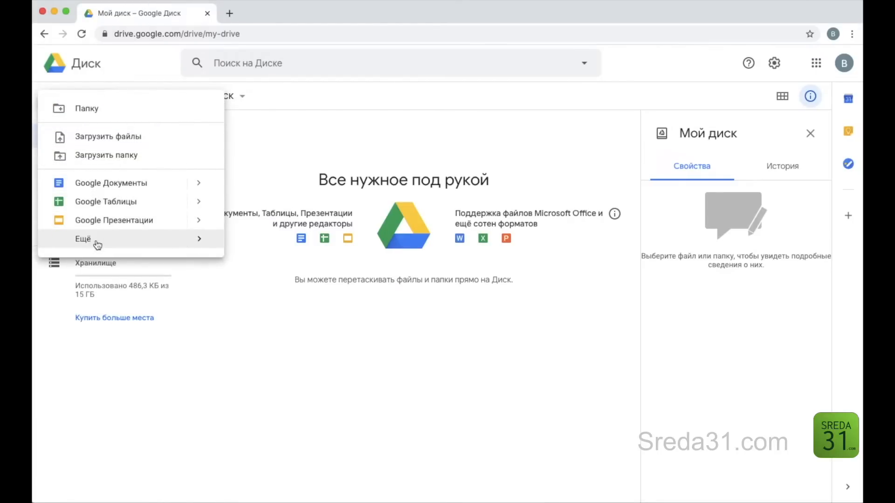
pyautogui.moveTo(95, 243)
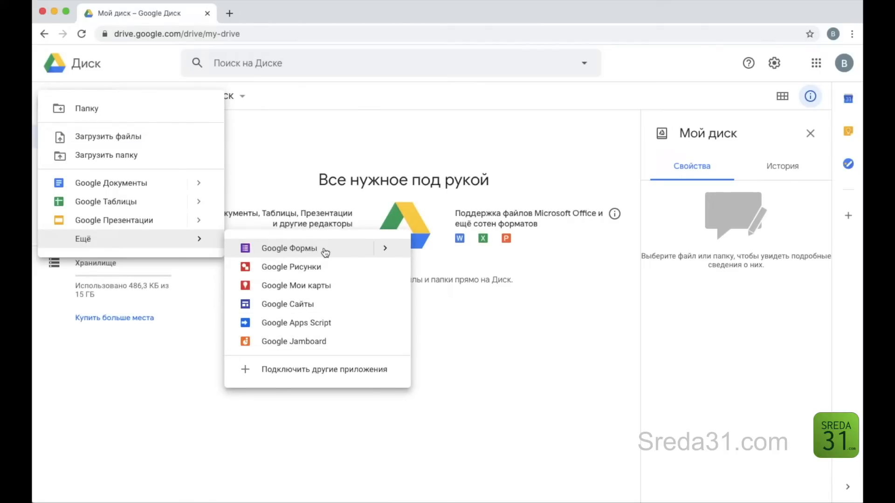
pyautogui.click(550, 348)
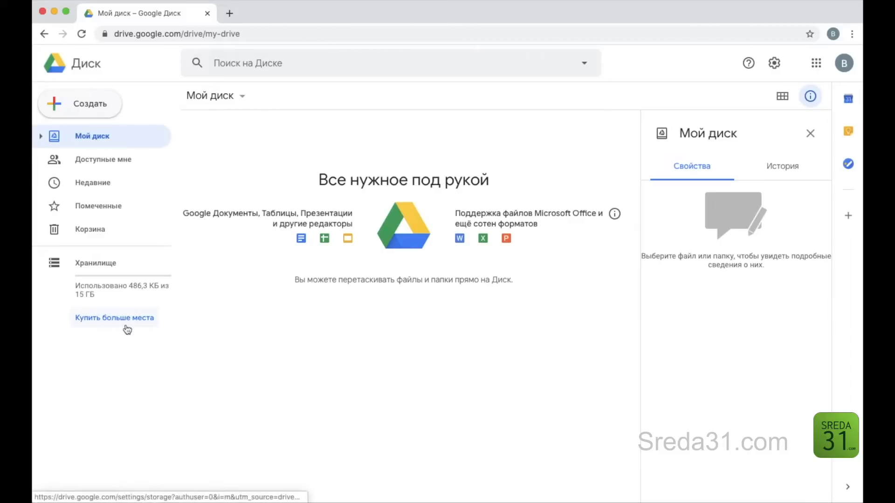
pyautogui.click(80, 104)
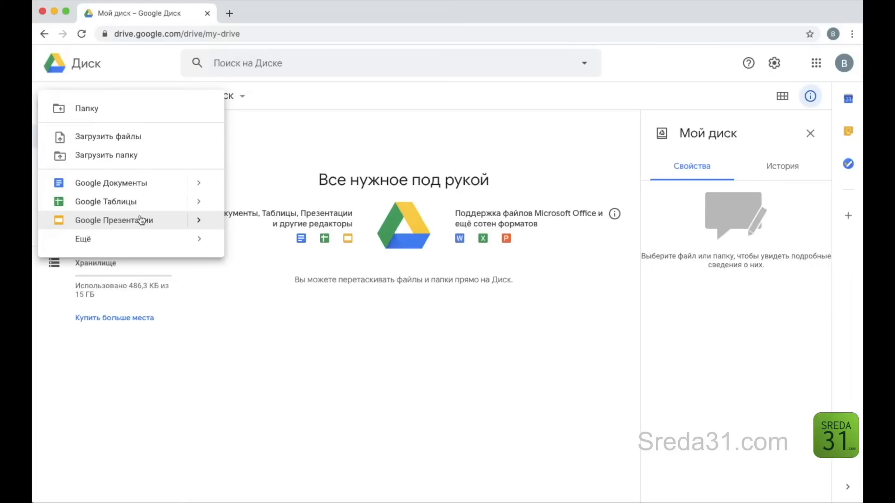
pyautogui.click(293, 328)
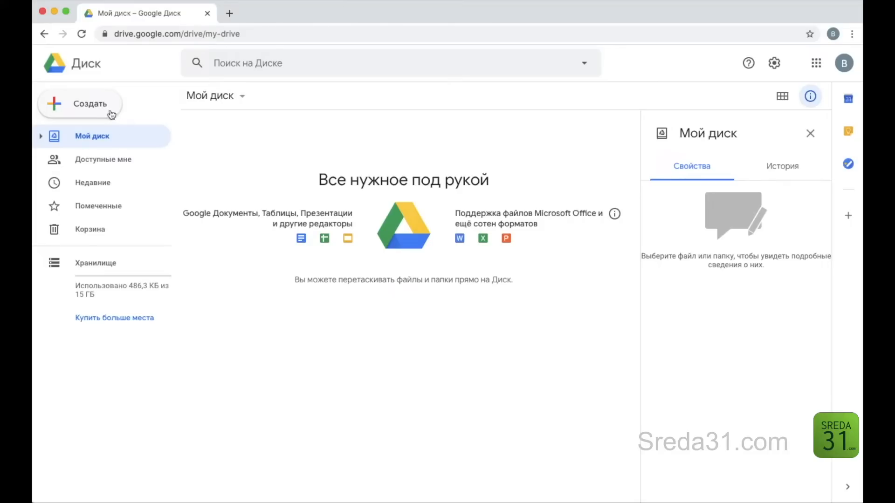
pyautogui.click(95, 105)
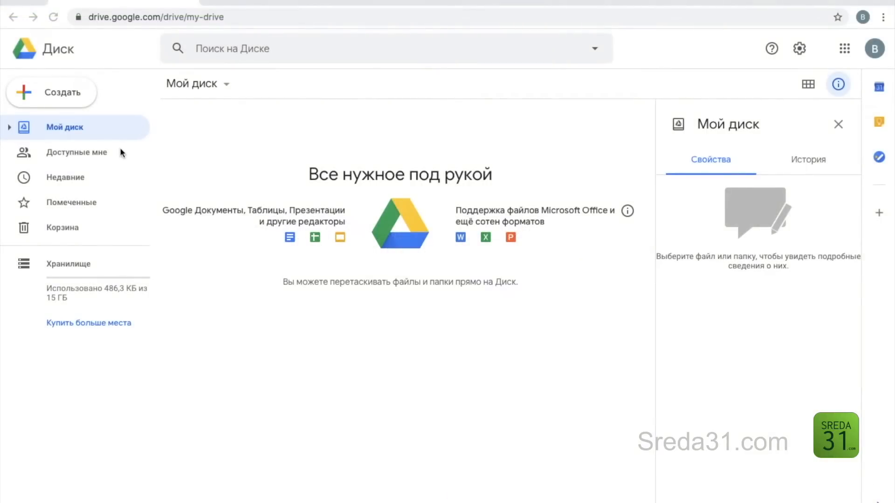
# Create a new blank Google Form in My Drive
pyautogui.click(52, 97)
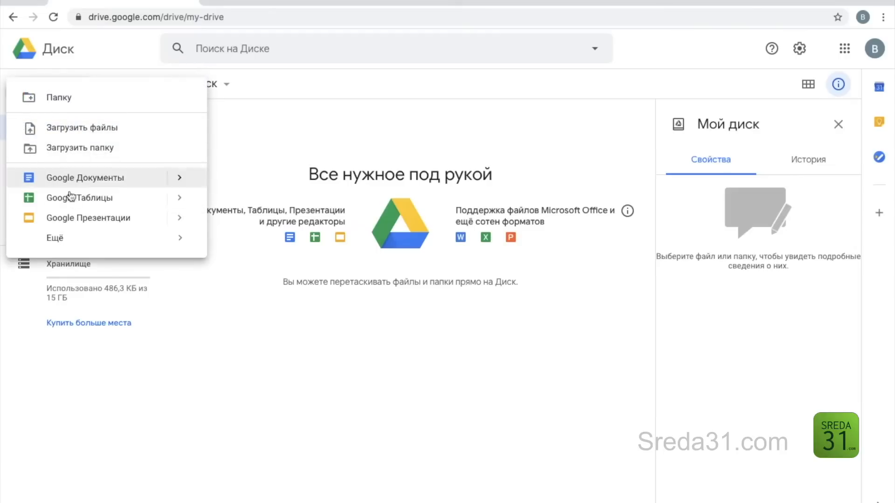
pyautogui.moveTo(64, 242)
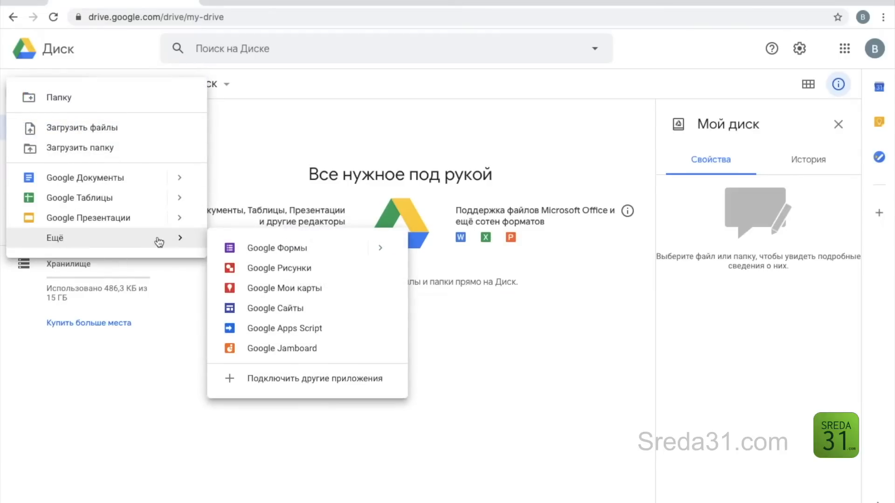
pyautogui.click(275, 248)
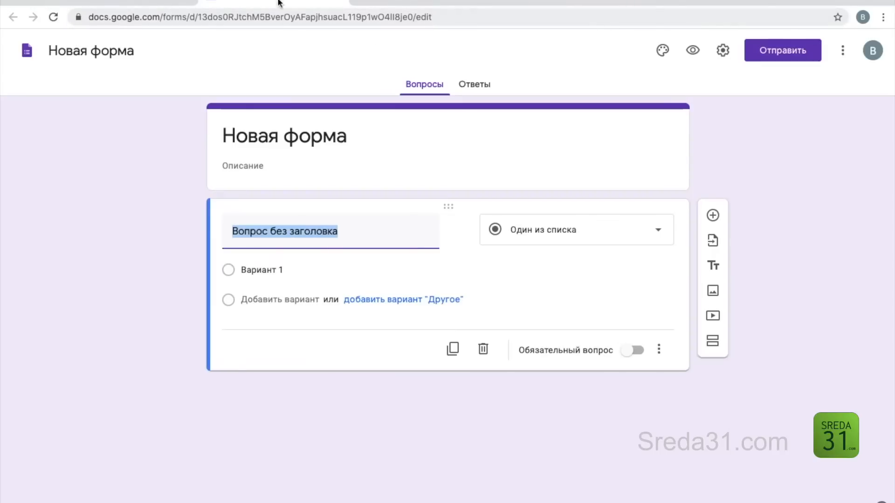
# Highlight the unique form identifier in the page address to examine it, and return to Google Drive
pyautogui.click(219, 18)
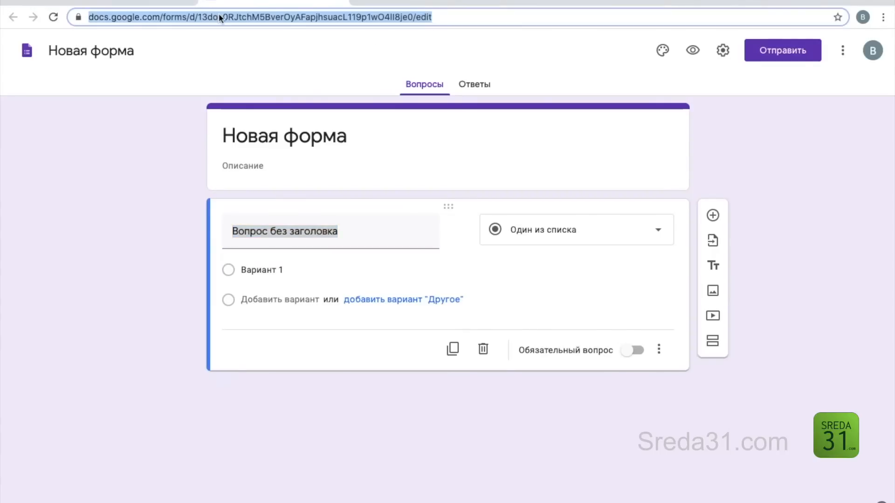
pyautogui.click(205, 20)
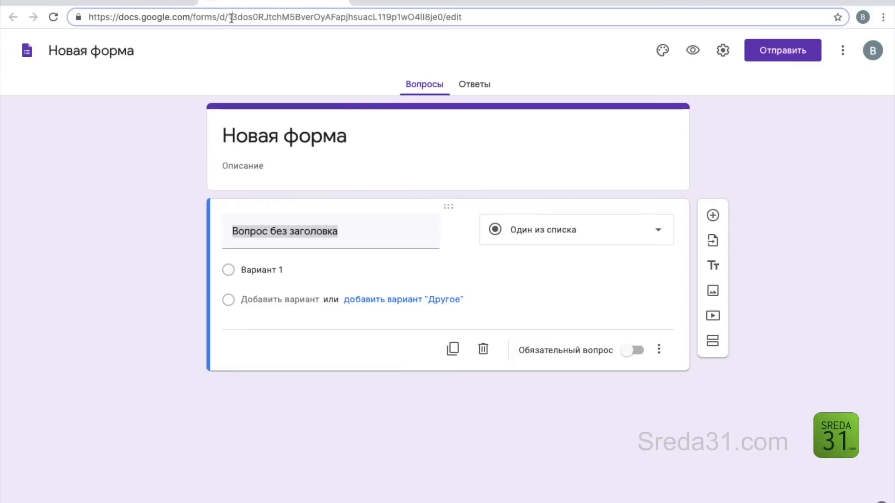
pyautogui.moveTo(228, 17); pyautogui.dragTo(442, 18)
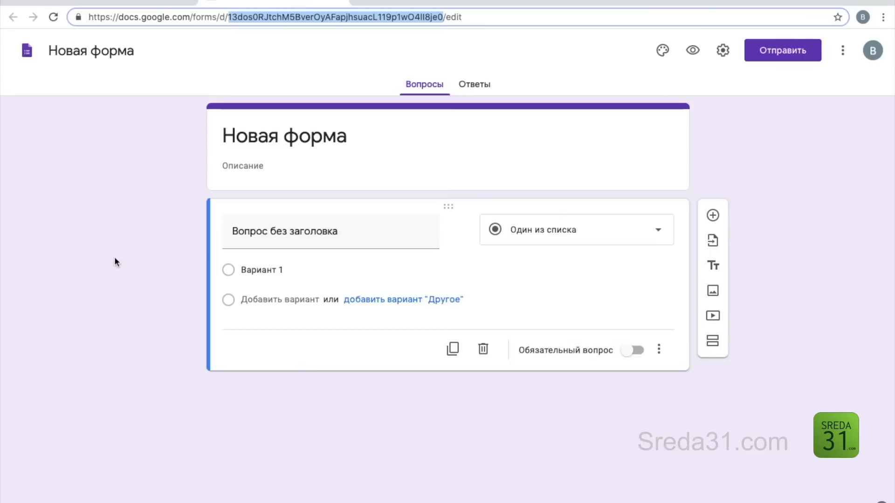
pyautogui.click(114, 262)
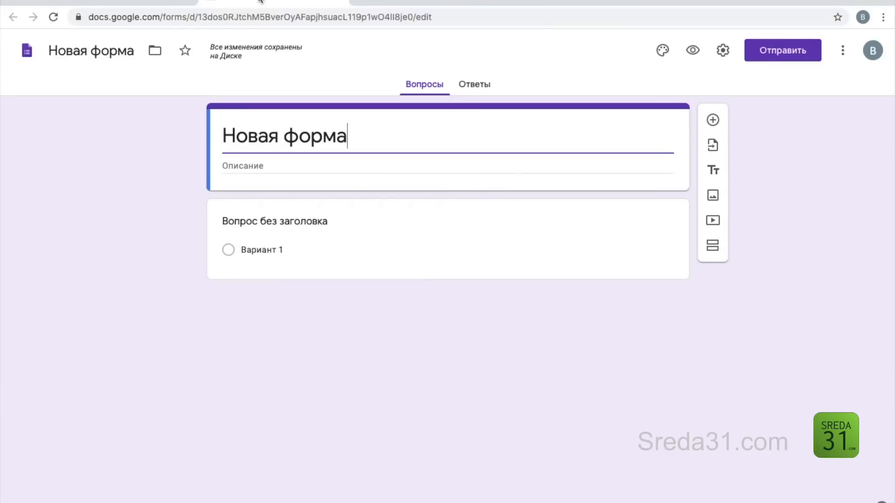
pyautogui.click(135, 1)
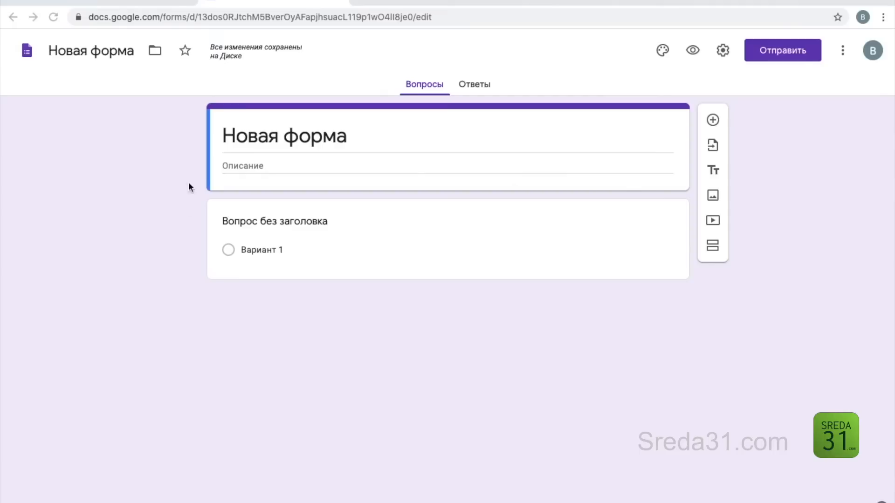
# Rename the form file as "Форма обратной связи"
pyautogui.click(68, 51)
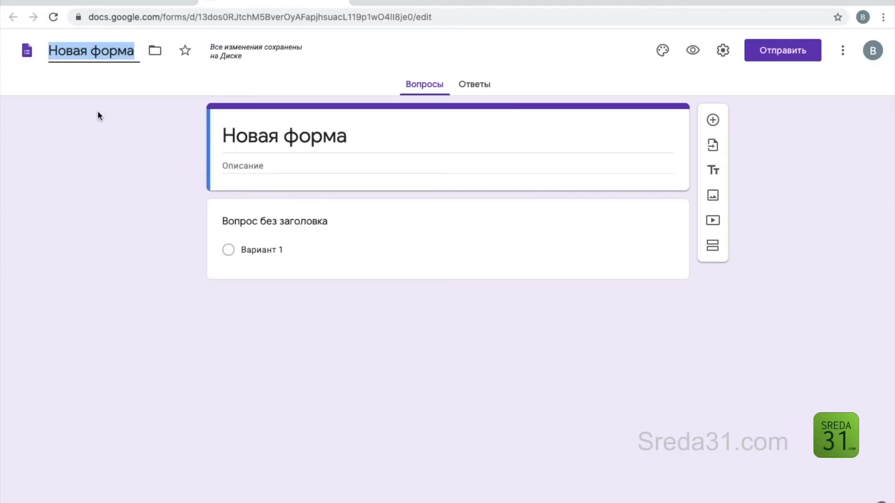
pyautogui.write('Форма обратной связи')
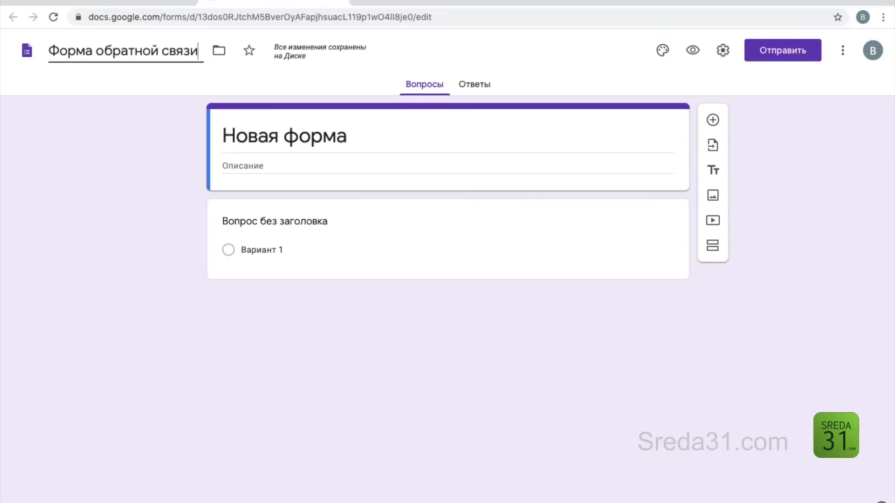
pyautogui.click(313, 85)
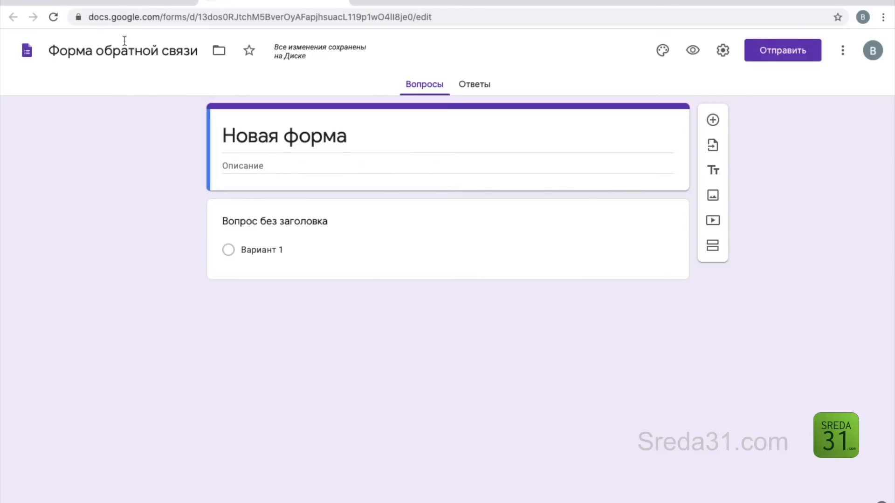
# Switch to Google Drive and open the rename dialog for the "Форма обратной связи" file
pyautogui.click(127, 3)
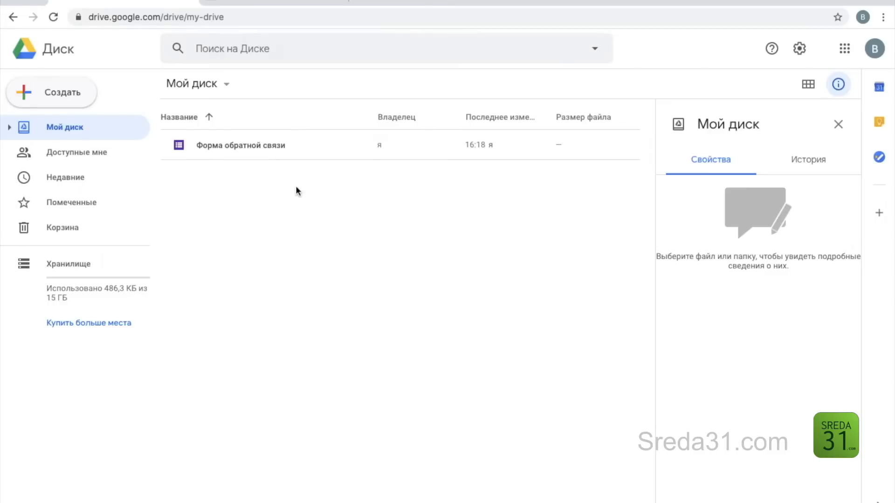
pyautogui.rightClick(259, 147)
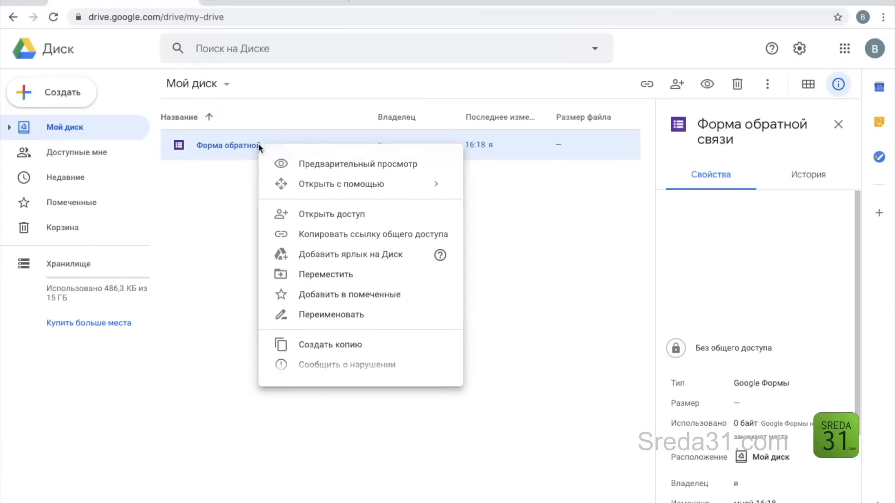
pyautogui.click(343, 318)
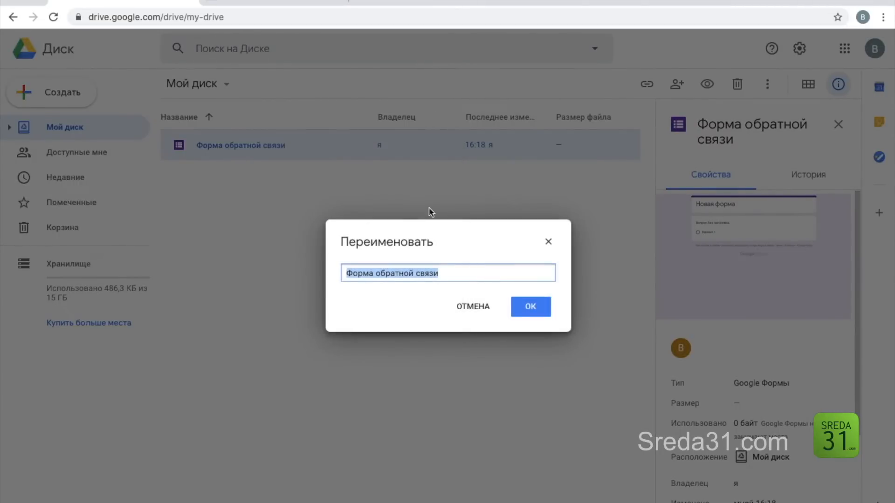
pyautogui.click(454, 274)
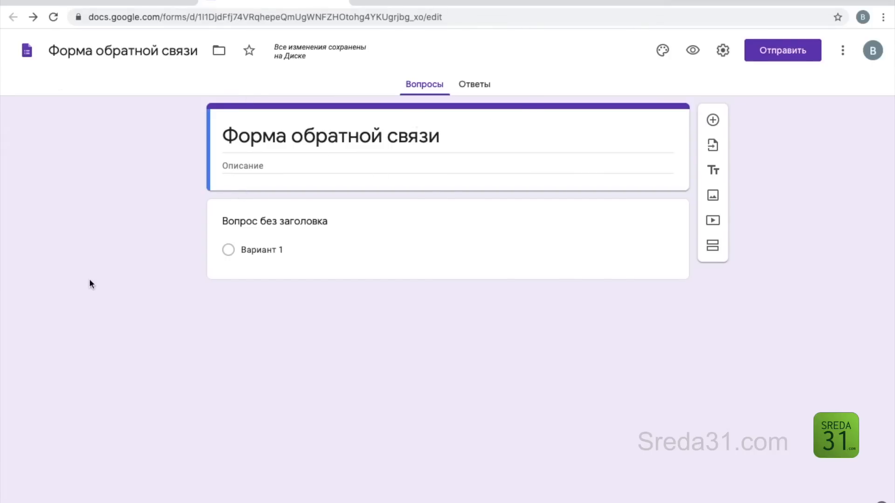
# Add an exclamation mark to the end of the form's heading so it reads "Форма обратной связи!"
pyautogui.click(452, 140)
pyautogui.press('Right')
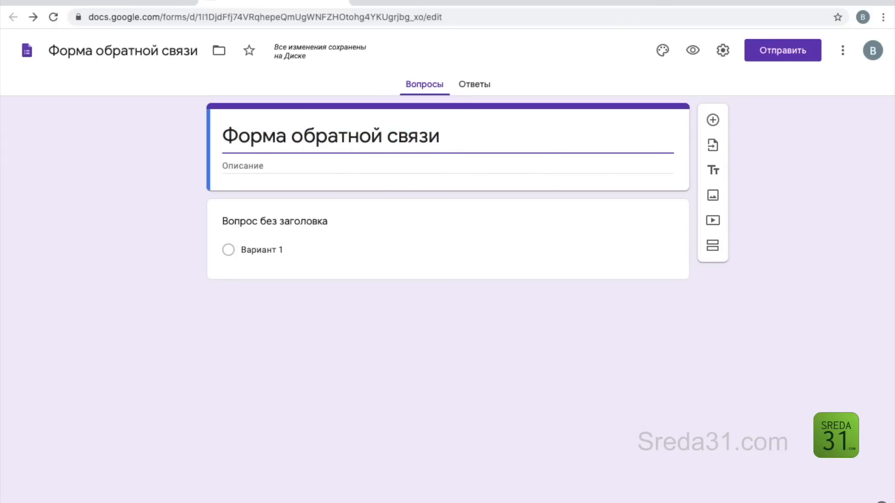
pyautogui.write('!')
pyautogui.click(103, 240)
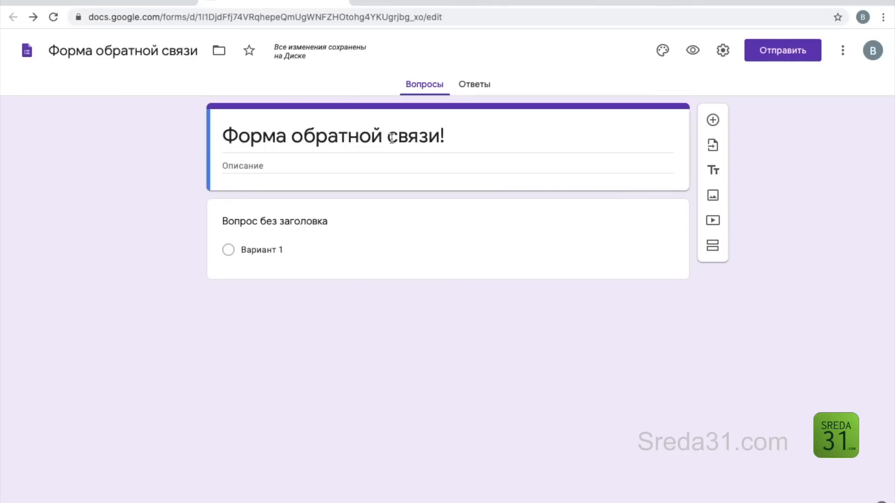
# Remove the exclamation mark from the end of the form's heading
pyautogui.click(462, 134)
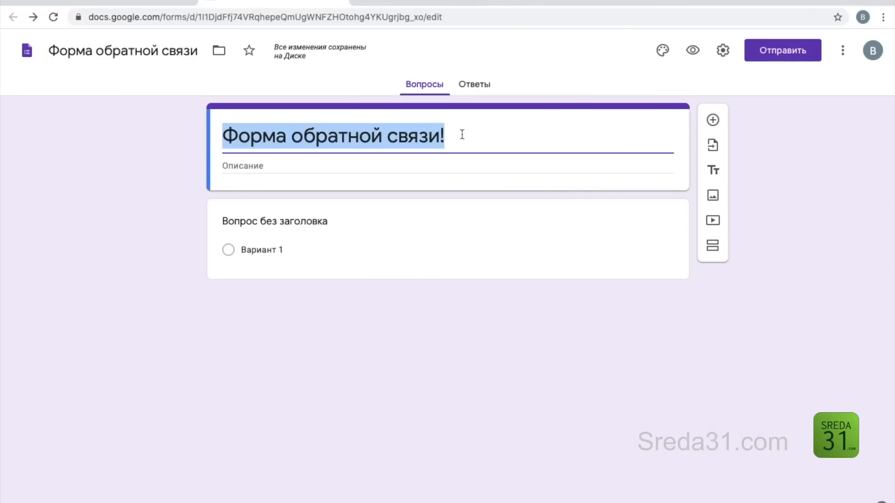
pyautogui.press('Right')
pyautogui.press('BackSpace')
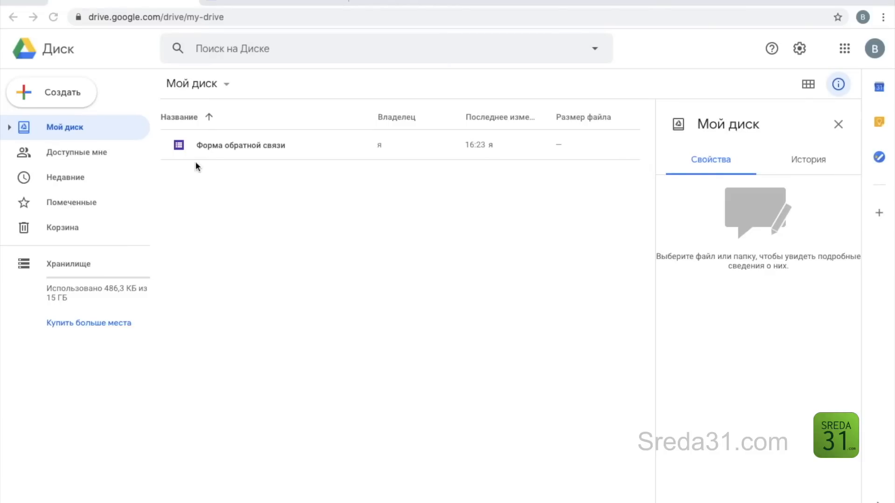
# Create a folder named "Формы" in My Drive, move the "Форма обратной связи" file into it and open the folder
pyautogui.click(35, 94)
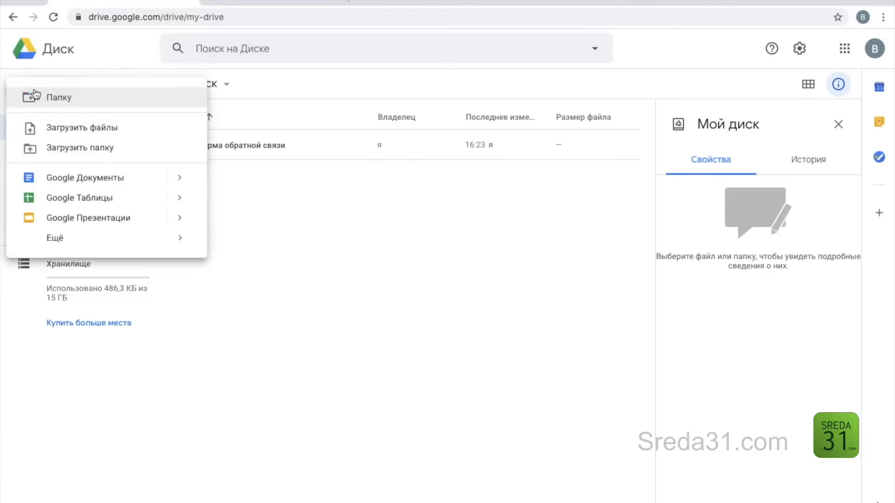
pyautogui.click(35, 95)
pyautogui.write('Форма')
pyautogui.click(513, 308)
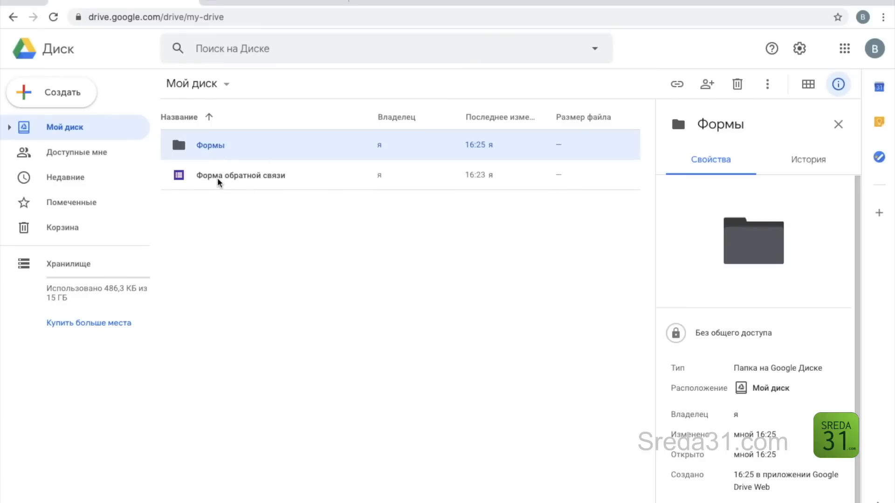
pyautogui.moveTo(220, 177); pyautogui.dragTo(210, 146)
pyautogui.doubleClick(209, 144)
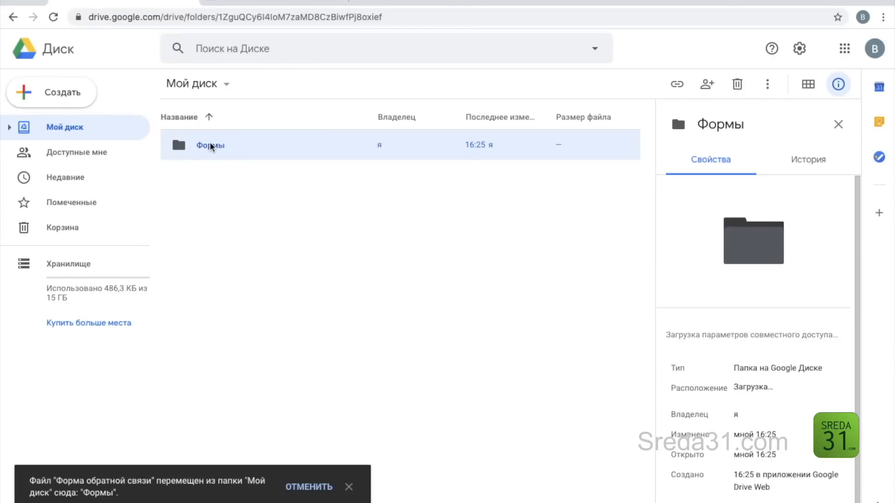
# From the "Форма обратной связи" editor, create a folder named "Опросы" in My Drive and move the form into it
pyautogui.click(284, 2)
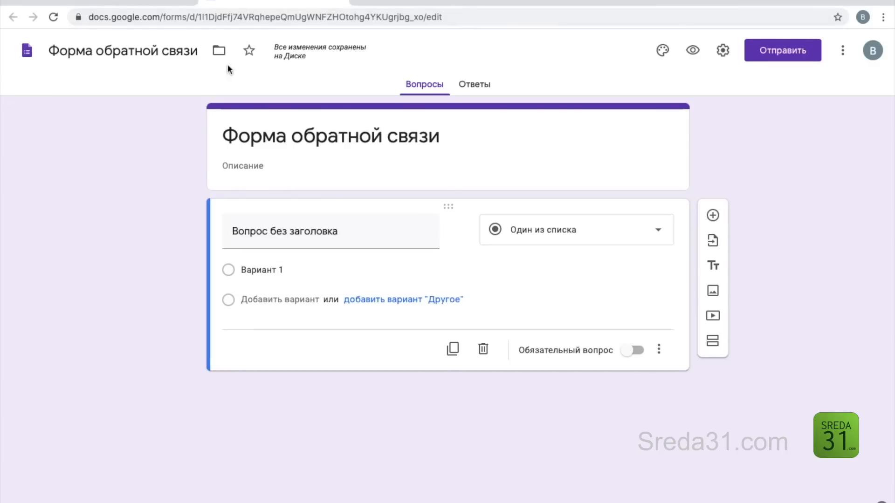
pyautogui.click(220, 53)
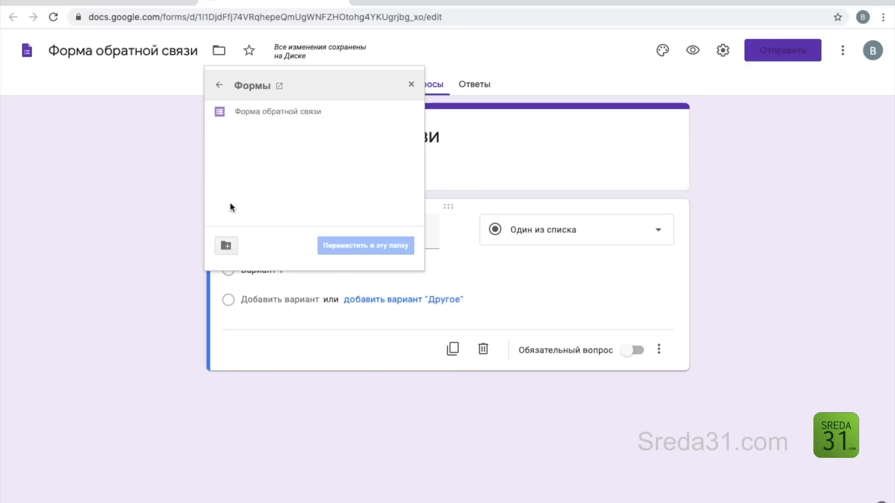
pyautogui.click(220, 86)
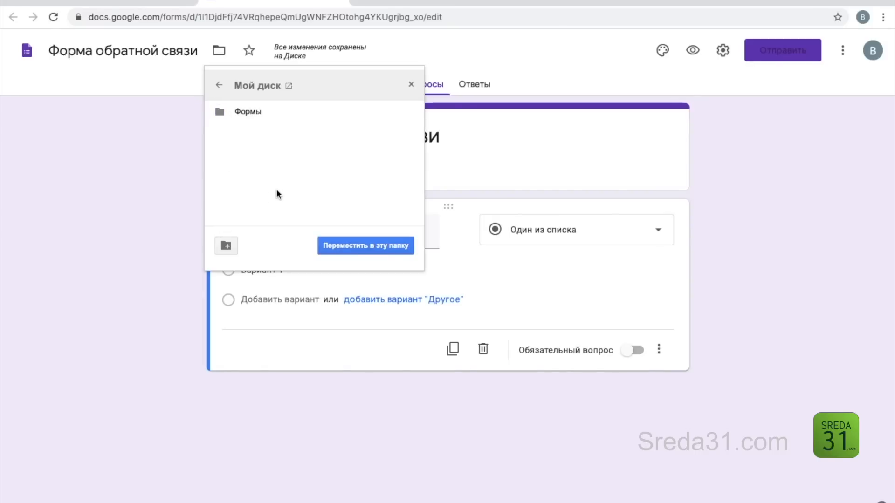
pyautogui.click(227, 247)
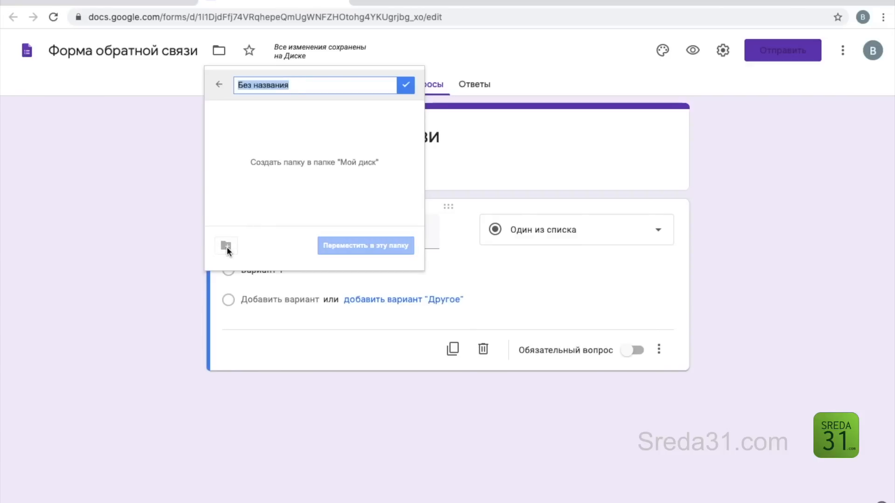
pyautogui.write('Опросы')
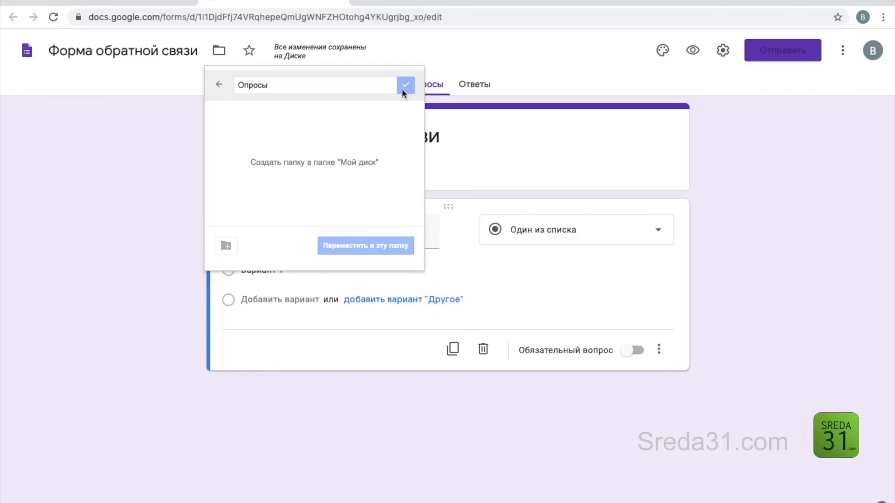
pyautogui.click(404, 88)
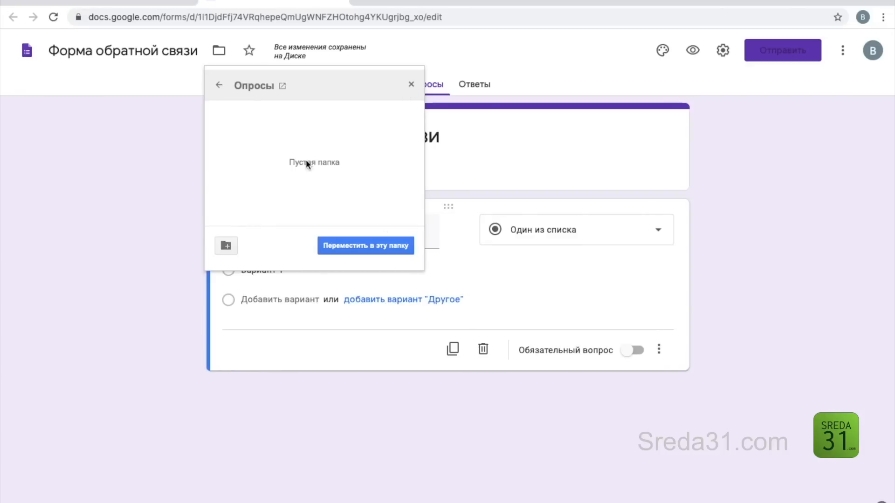
pyautogui.click(367, 246)
# Switch to Google Drive and open the "Опросы" folder in My Drive to check the form's location
pyautogui.click(150, 2)
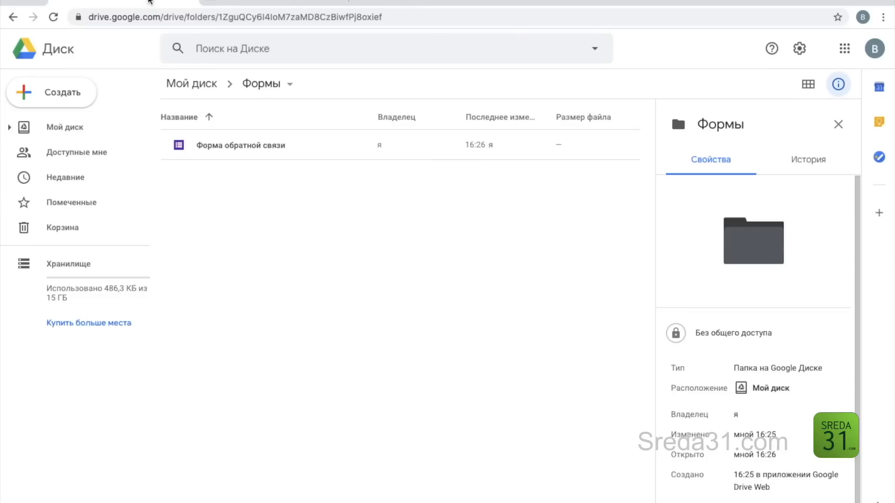
pyautogui.click(191, 87)
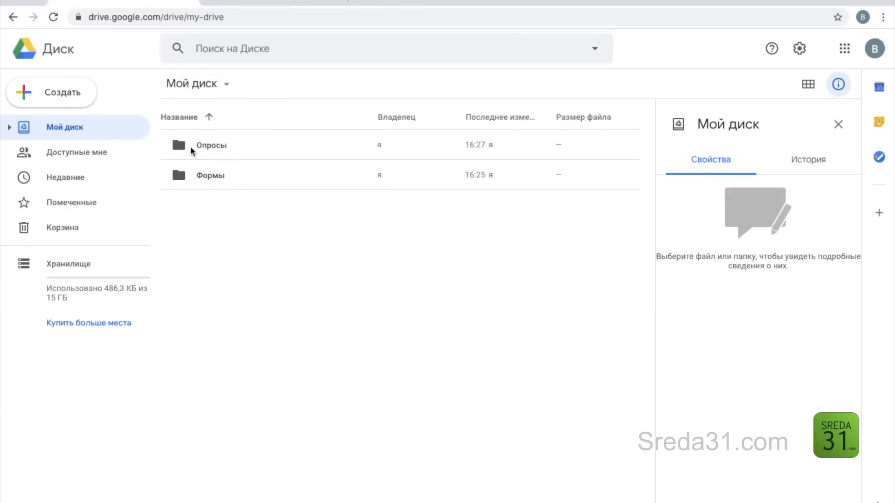
pyautogui.doubleClick(237, 147)
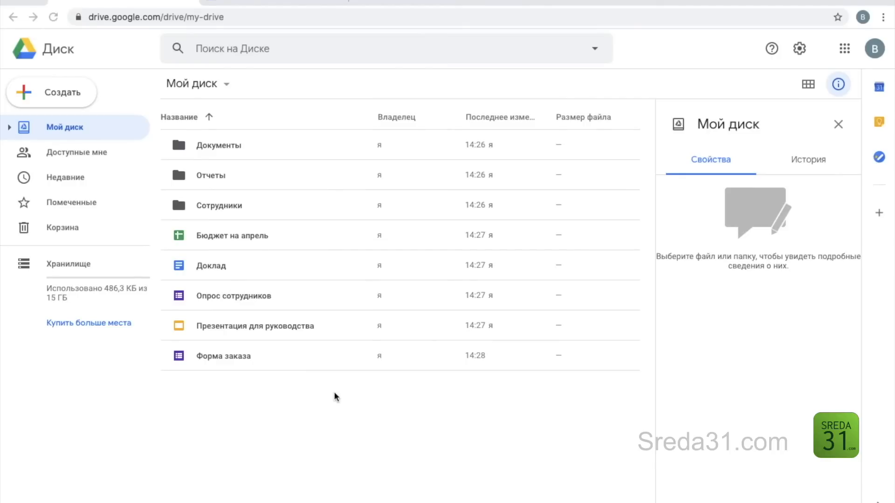
# Star the "Форма заказа" form in its editor and view the starred files in Google Drive
pyautogui.click(297, 153)
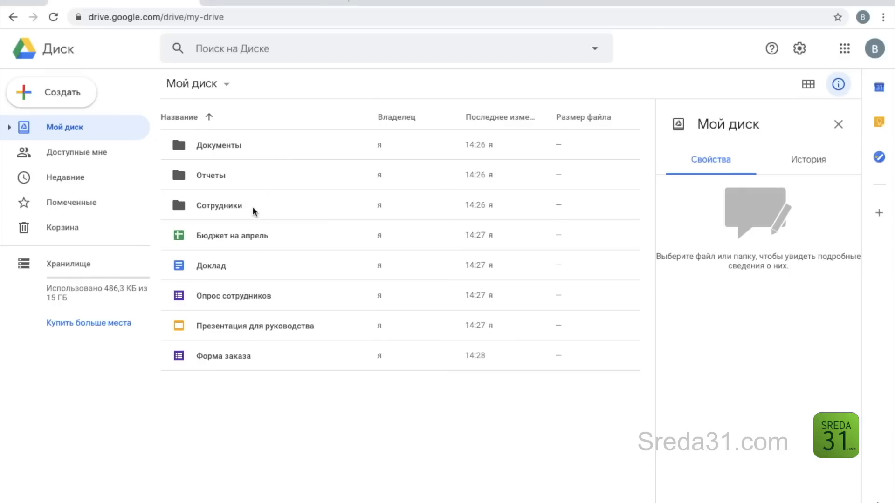
pyautogui.click(283, 3)
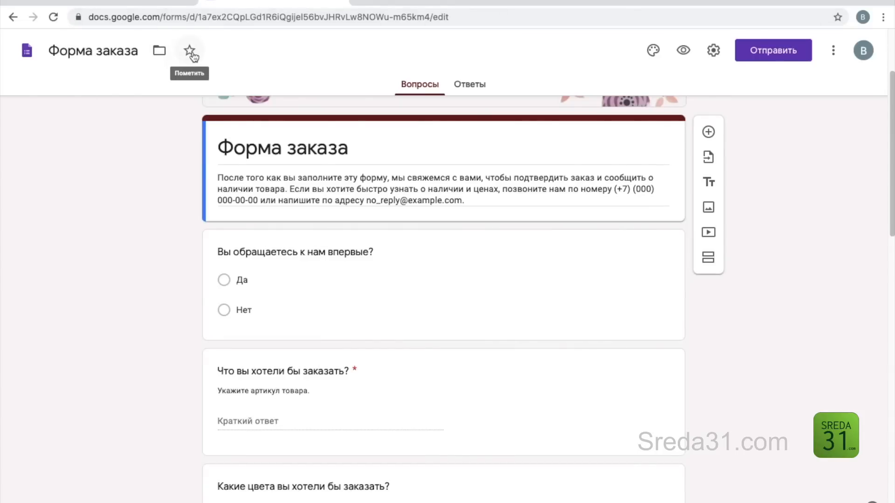
pyautogui.click(190, 51)
pyautogui.click(135, 4)
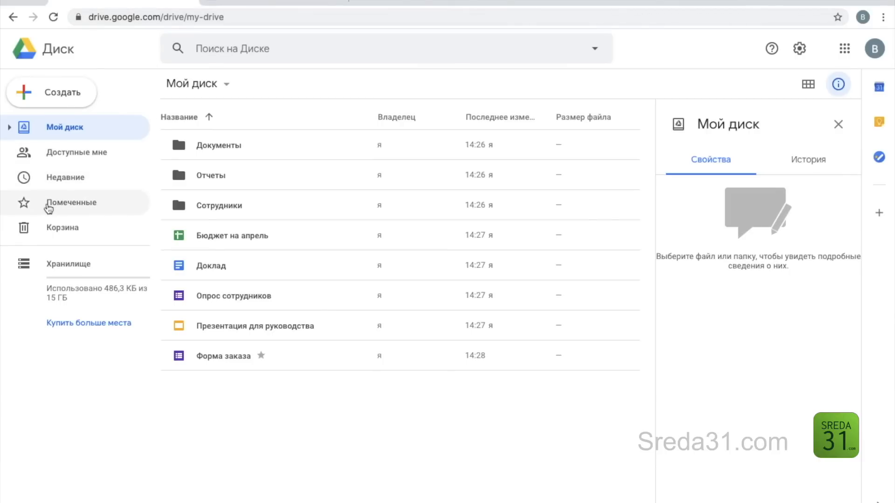
pyautogui.click(77, 209)
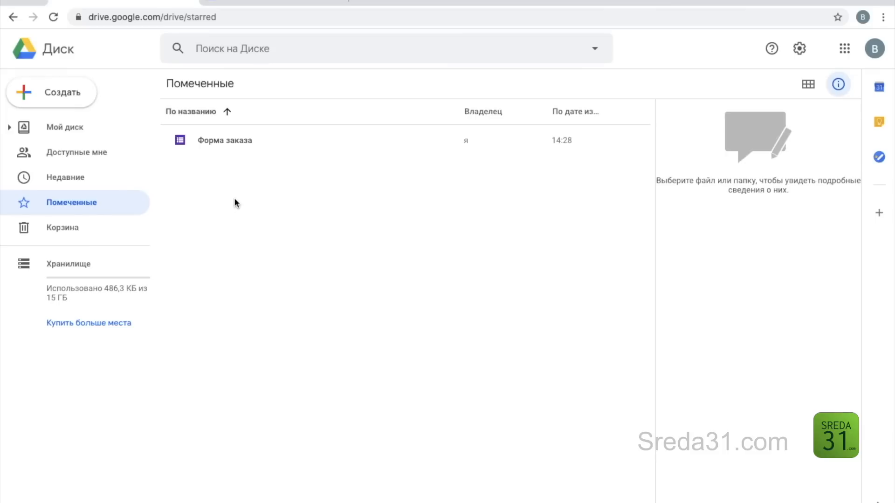
# Remove the star from the "Форма заказа" form in its editor and return to My Drive in Google Drive
pyautogui.click(274, 4)
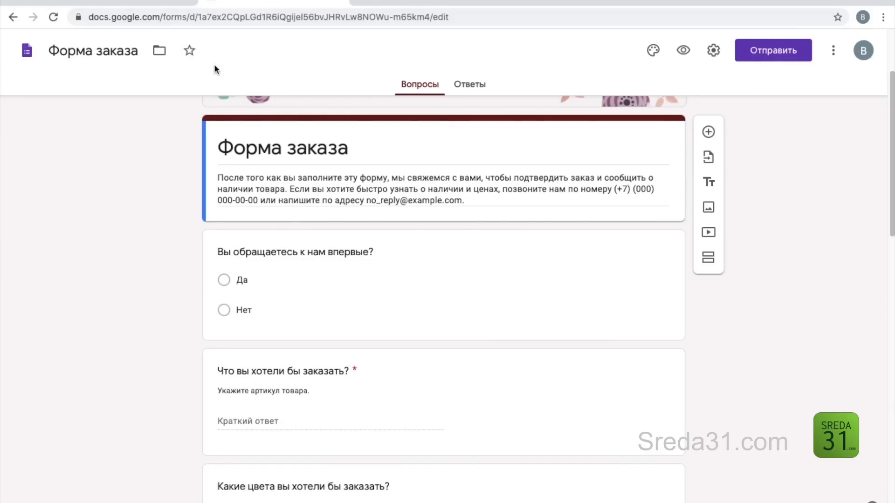
pyautogui.click(145, 4)
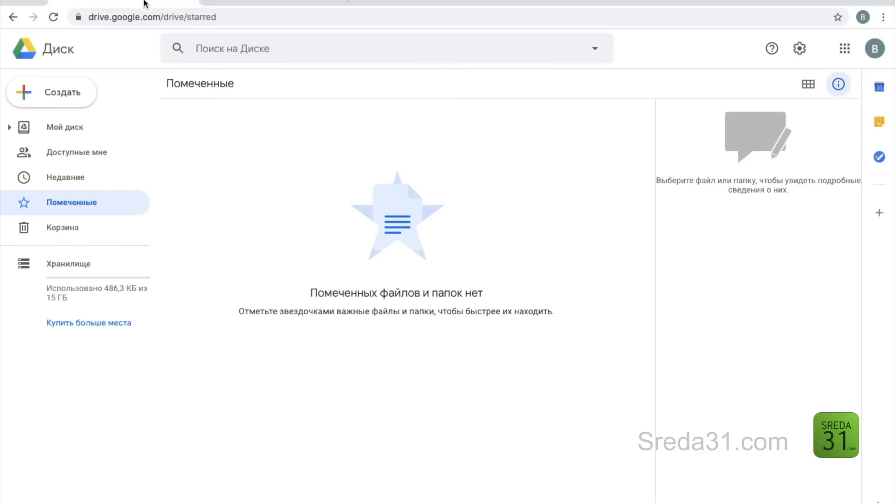
pyautogui.click(56, 130)
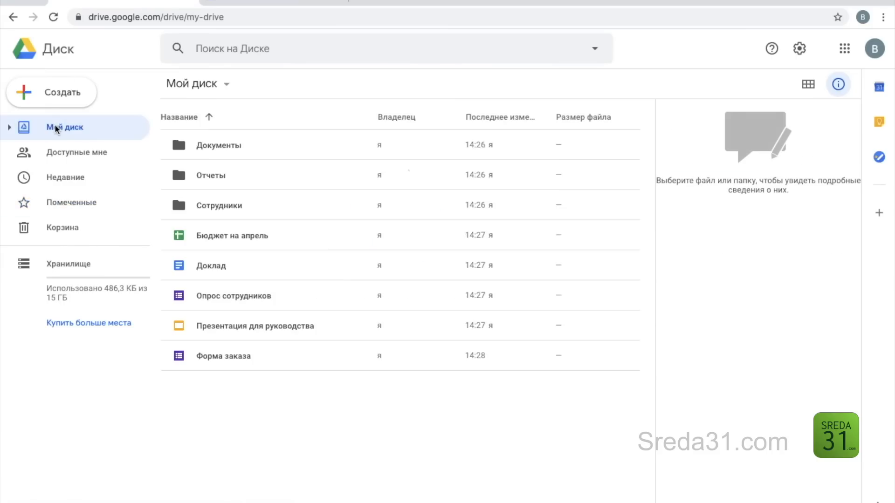
# Add the "Форма заказа" file to the starred files from the My Drive file list
pyautogui.rightClick(244, 359)
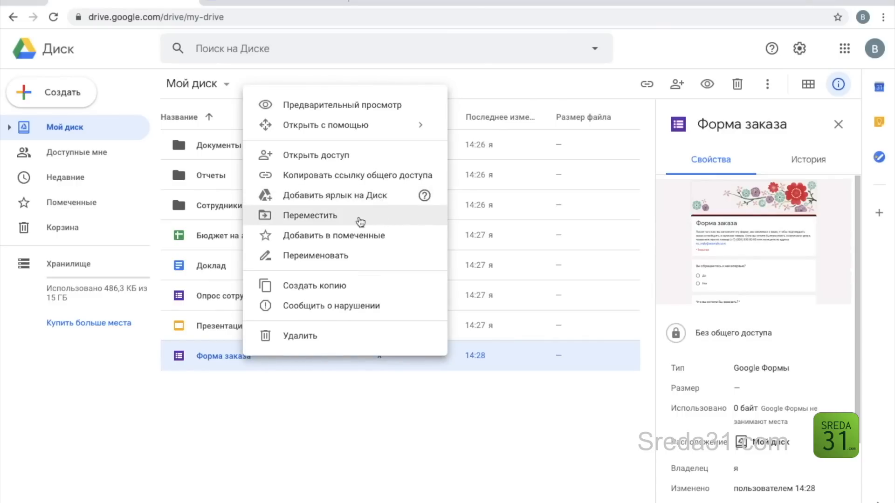
pyautogui.click(353, 238)
pyautogui.click(76, 126)
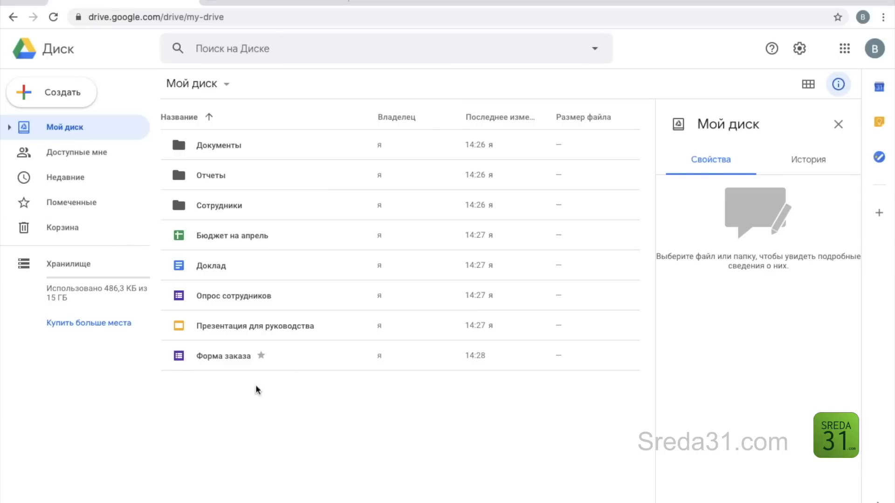
pyautogui.rightClick(217, 358)
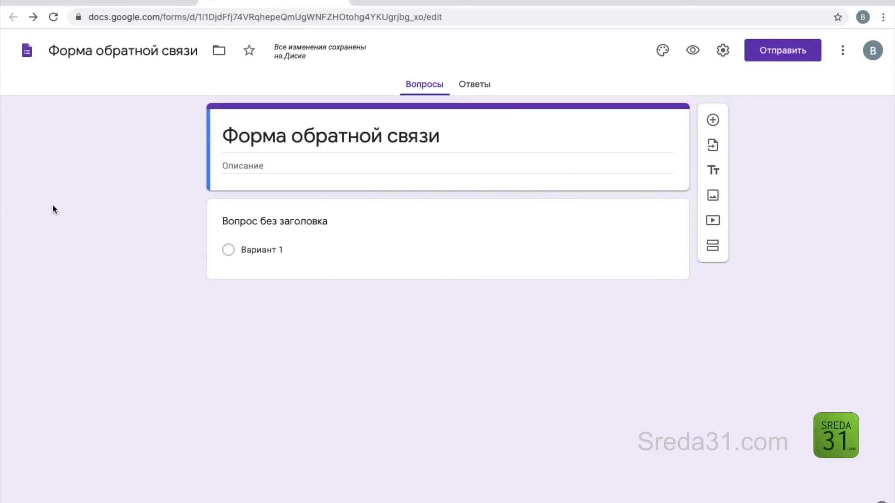
# Switch to Google Drive and delete the "Форма обратной связи" file from the "Опросы" folder
pyautogui.click(144, 2)
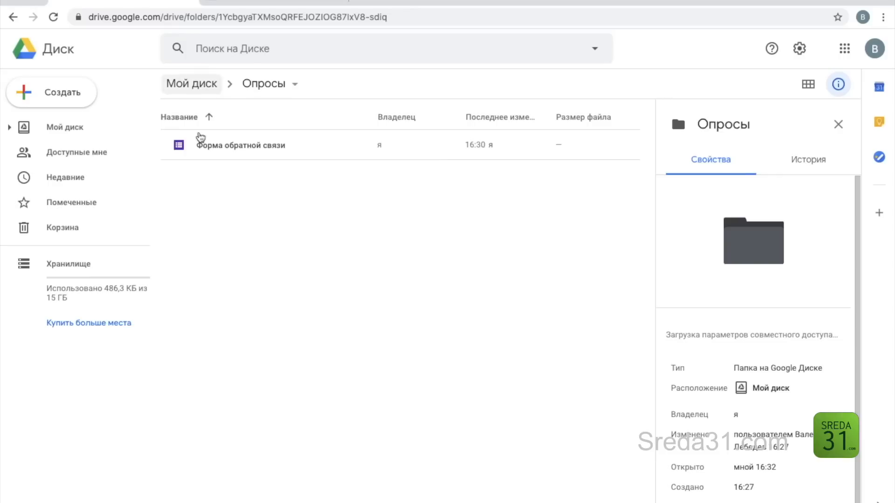
pyautogui.click(260, 146)
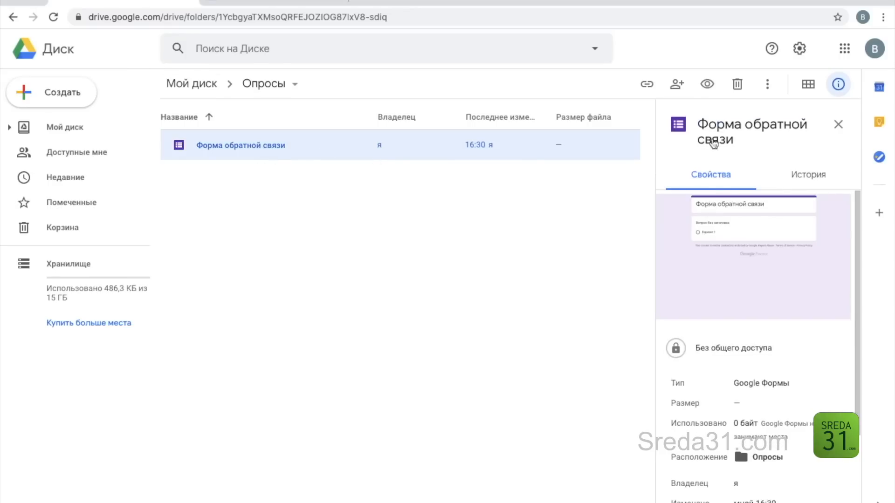
pyautogui.click(738, 85)
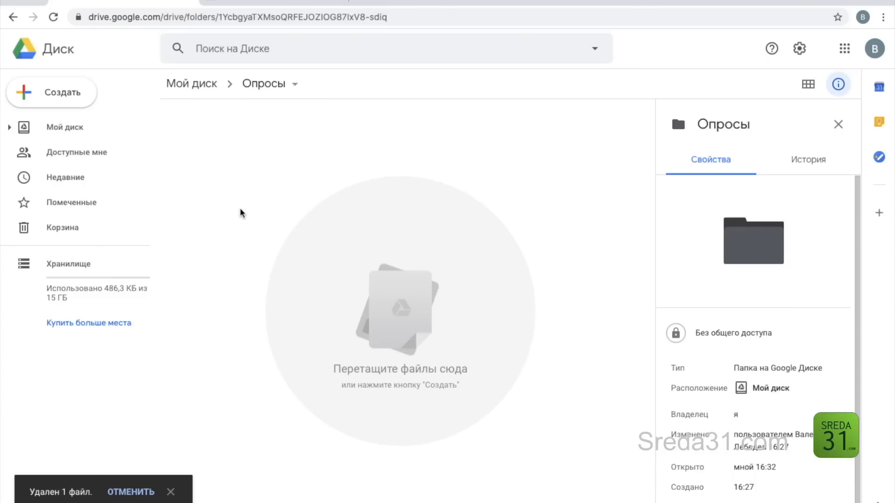
# Open the Drive trash and empty it to permanently delete the "Форма обратной связи" file
pyautogui.click(67, 230)
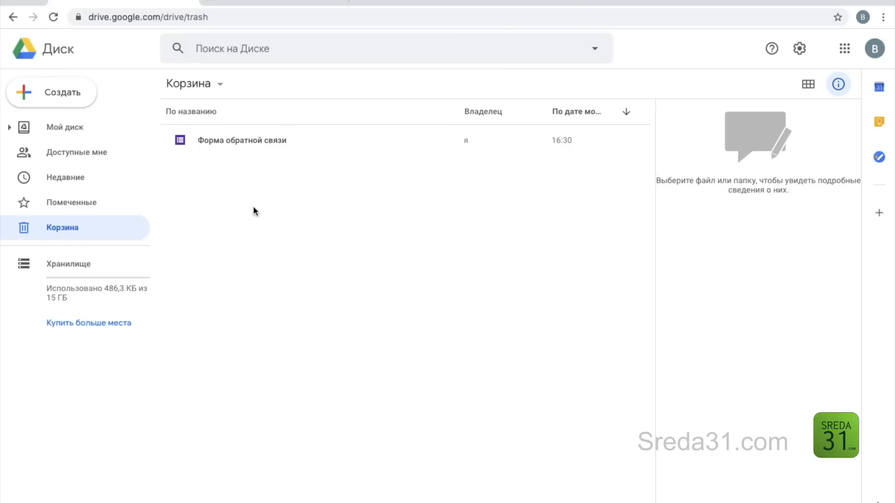
pyautogui.click(309, 143)
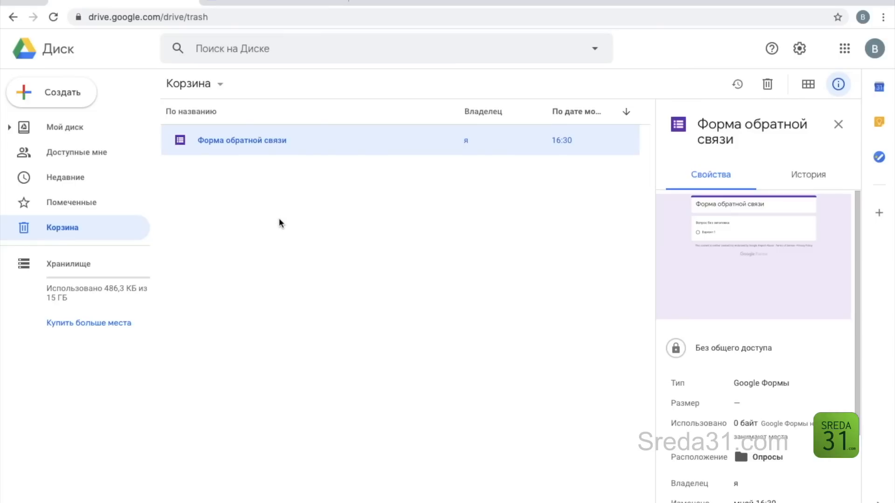
pyautogui.click(220, 86)
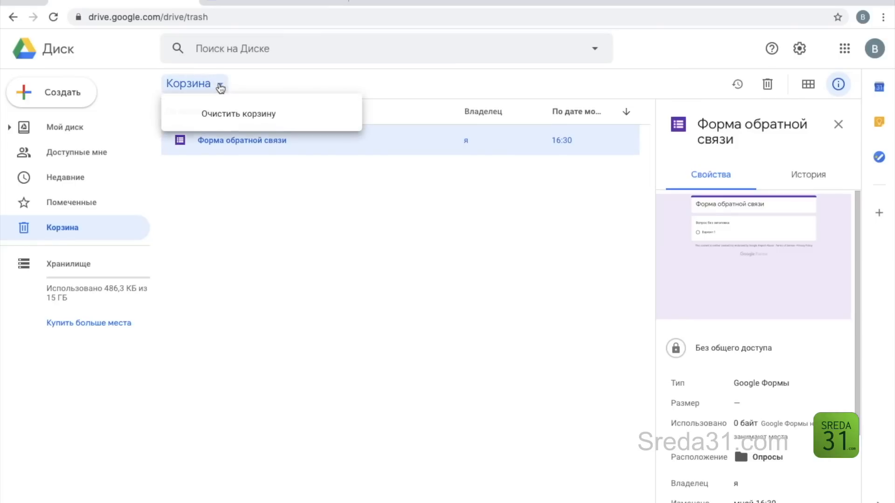
pyautogui.click(222, 116)
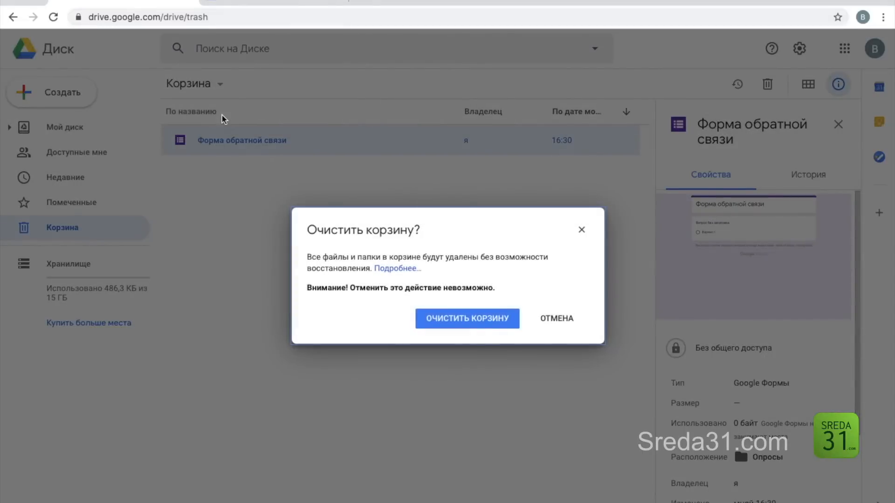
pyautogui.click(465, 322)
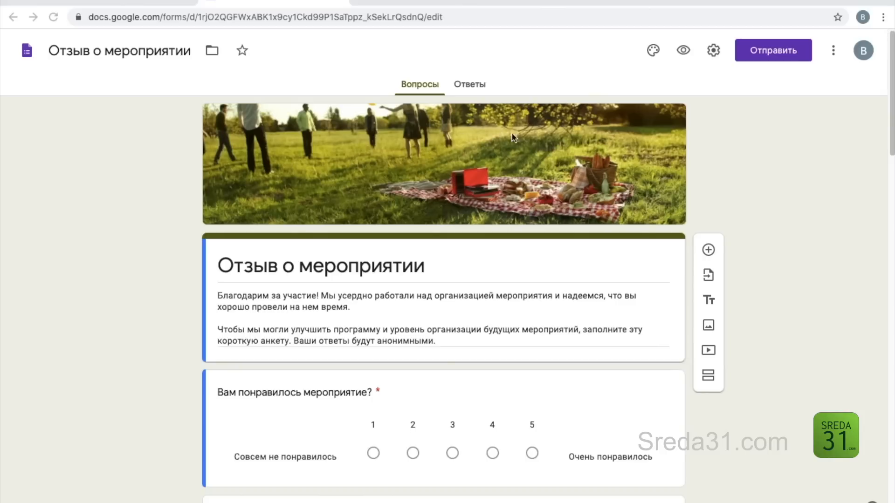
# Preview the "Отзыв о мероприятии" form and review all its questions through to the end
pyautogui.click(685, 55)
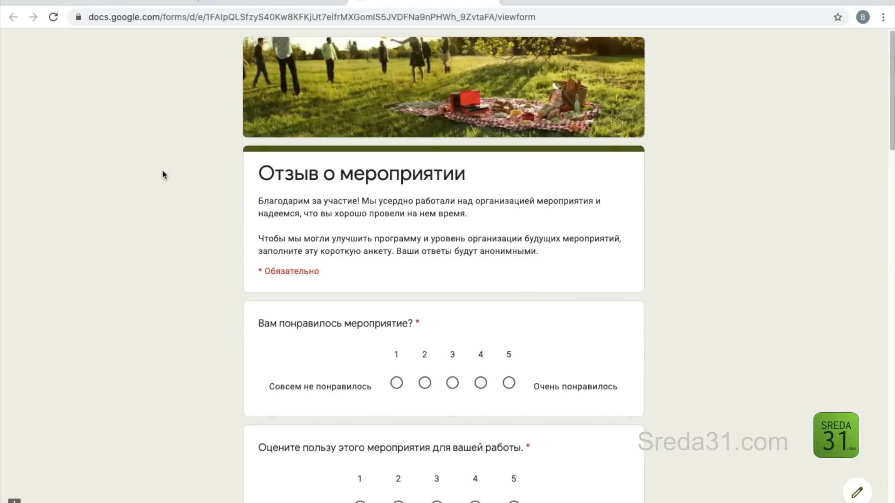
pyautogui.scroll(-3, 162, 171)
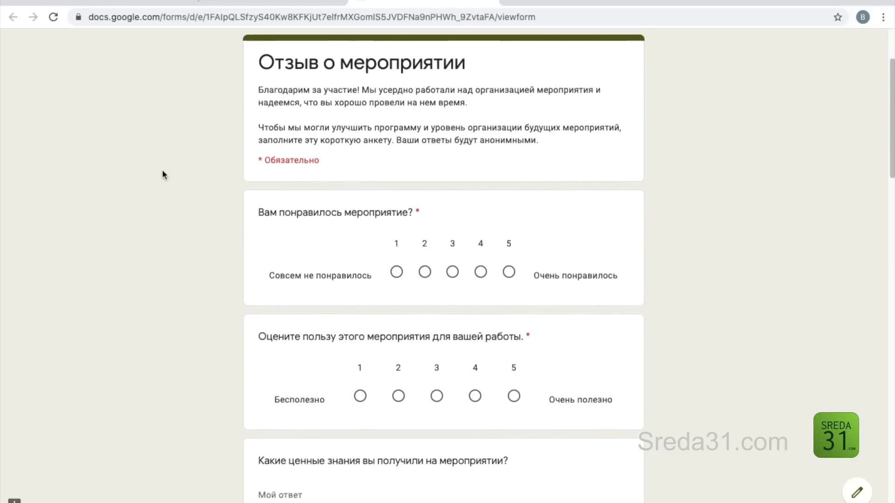
pyautogui.scroll(-5, 162, 175)
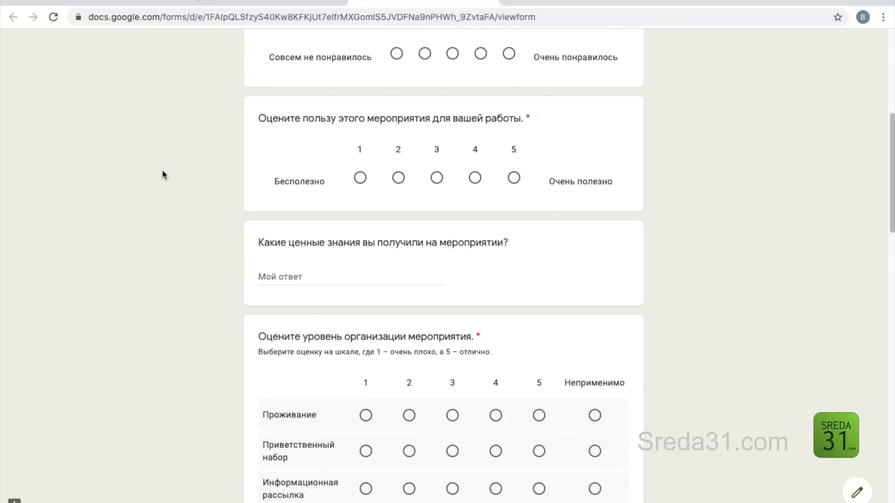
pyautogui.scroll(-5, 162, 175)
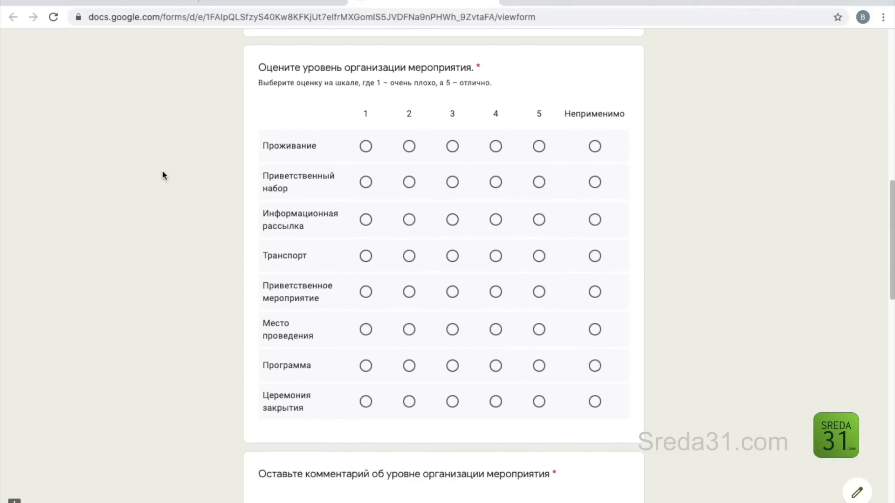
pyautogui.scroll(-6, 163, 175)
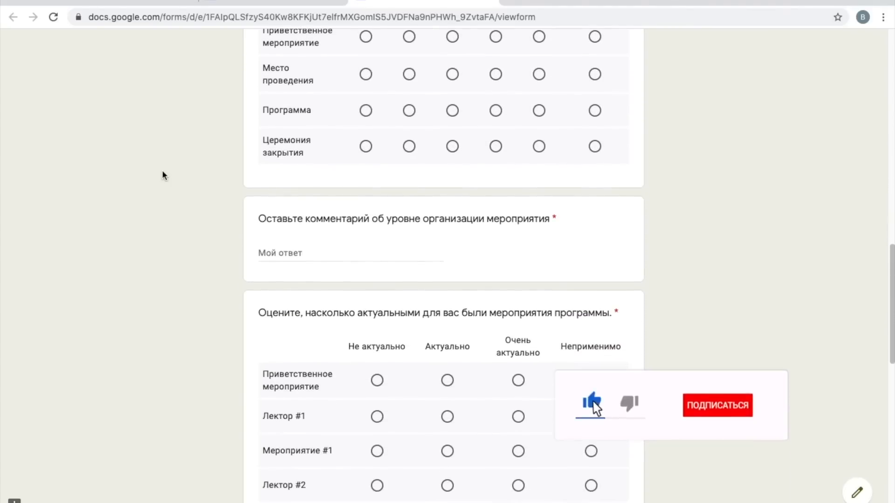
pyautogui.scroll(-9, 162, 175)
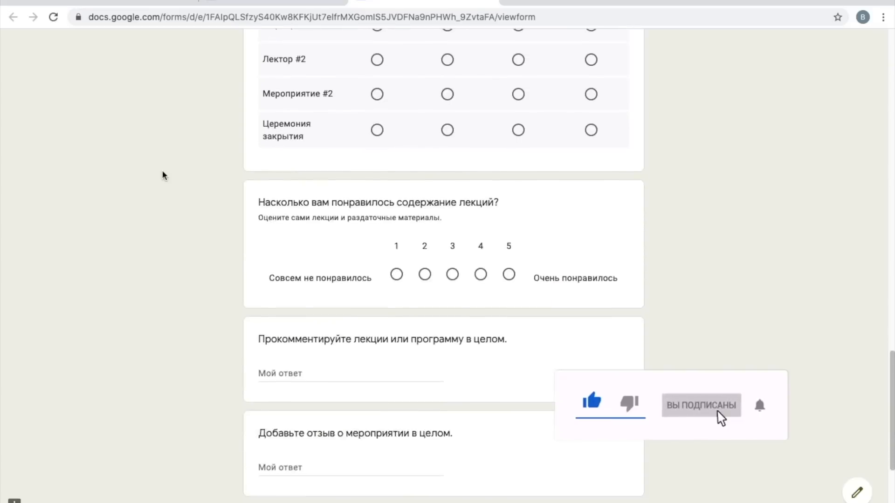
pyautogui.scroll(-3, 162, 173)
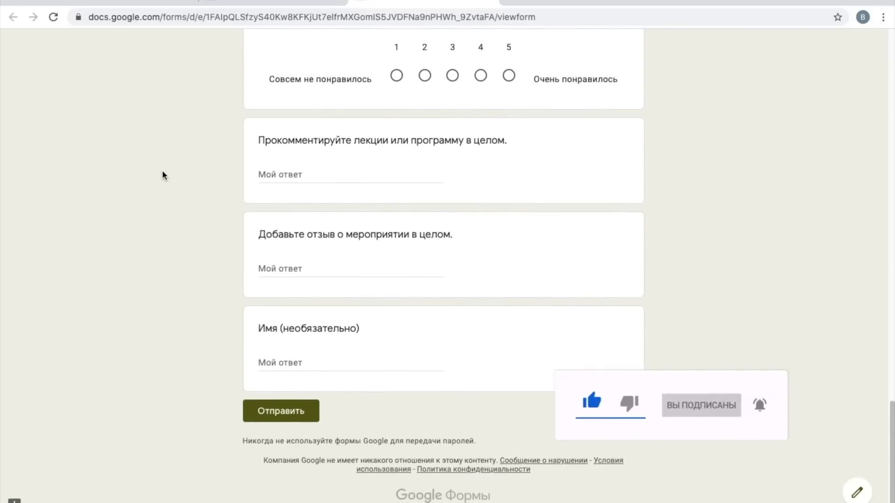